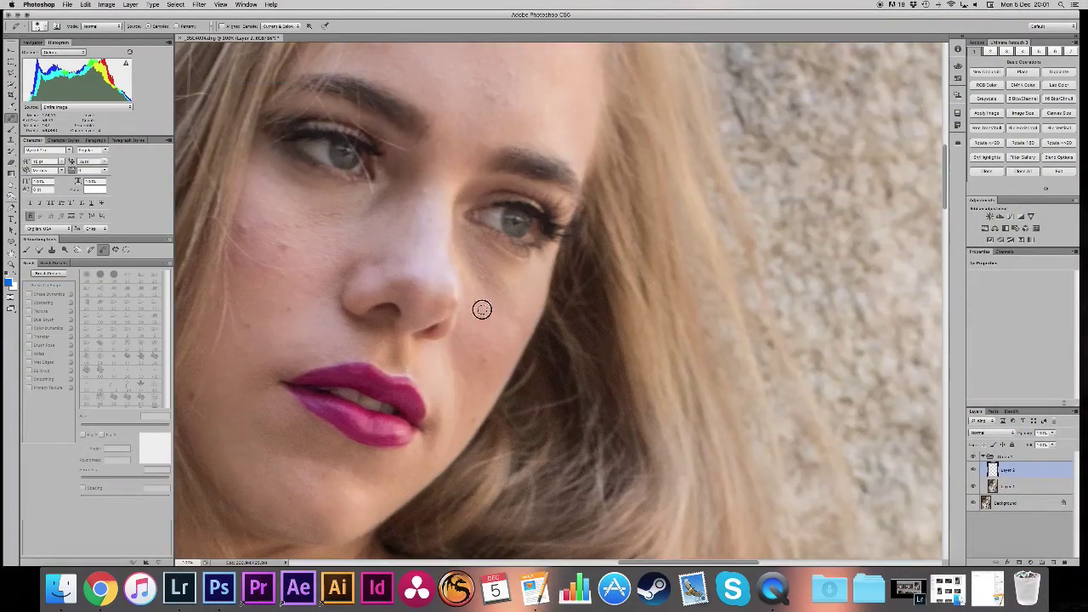
# Step: Zoom and pan around the eyes, cheeks and chin to spot-heal blemishes and stray hairs
pyautogui.scroll(5, 396, 286)
pyautogui.scroll(2, 359, 223)
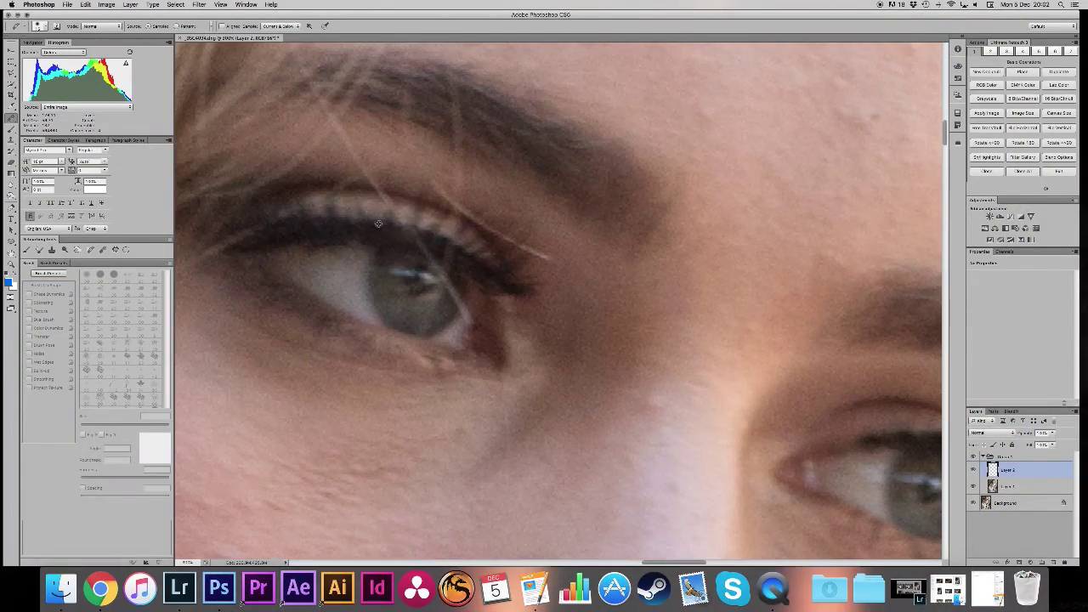
pyautogui.scroll(2, 408, 298)
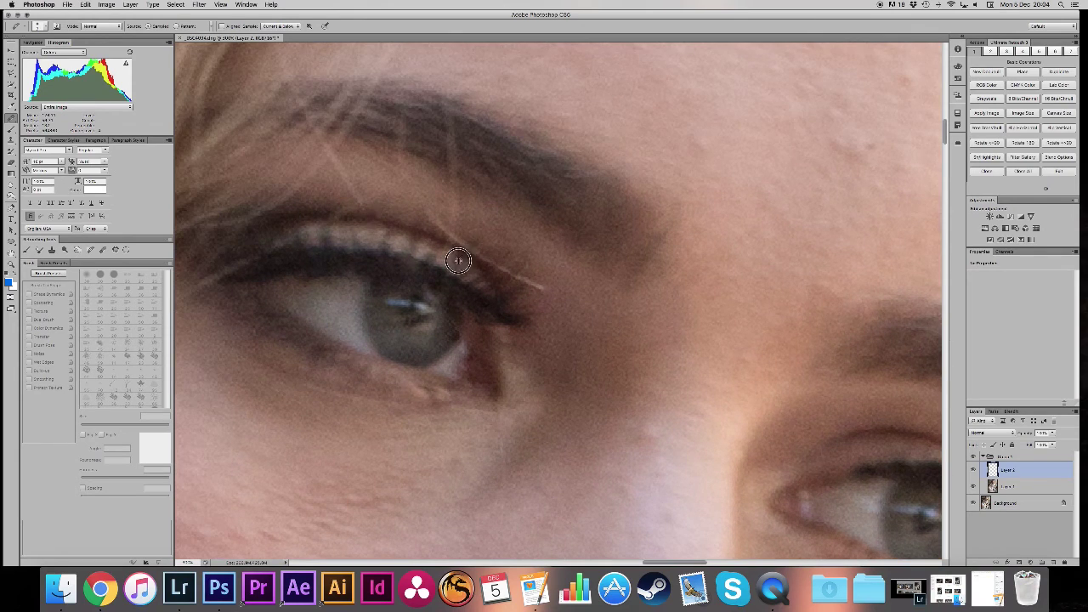
pyautogui.hscroll(-5, 475, 235)
pyautogui.scroll(2, 475, 235)
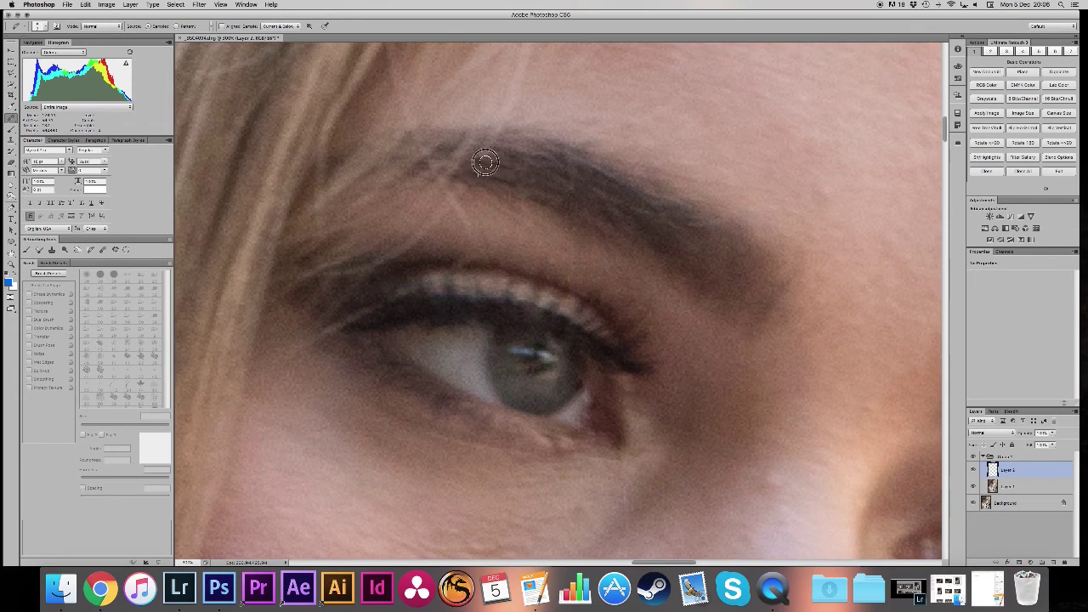
pyautogui.scroll(3, 485, 162)
pyautogui.scroll(-2, 493, 284)
pyautogui.scroll(-2, 412, 265)
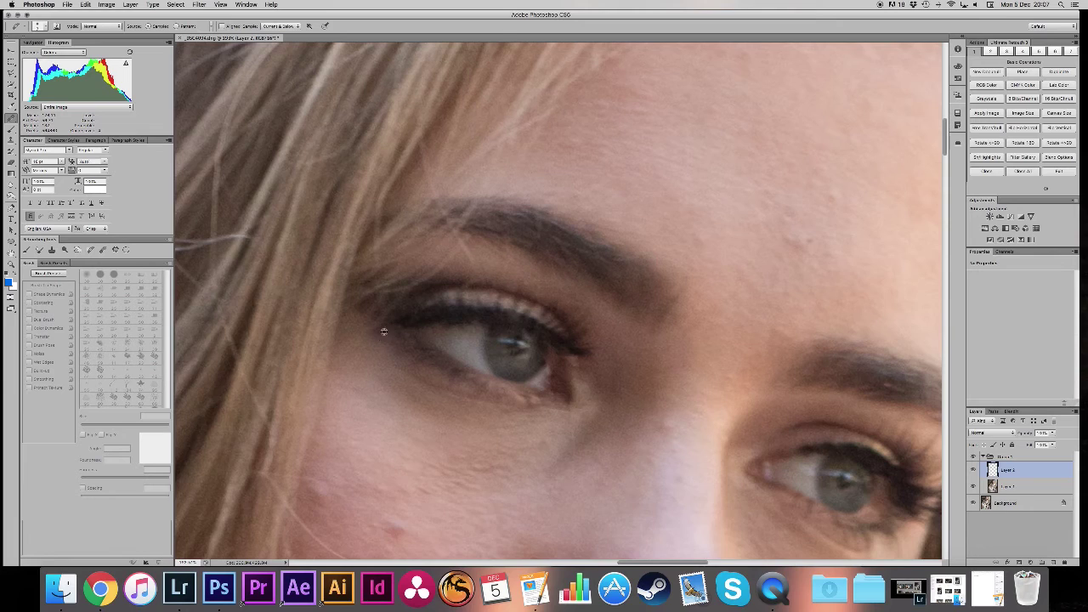
pyautogui.hscroll(5, 384, 332)
pyautogui.hscroll(-5, 437, 308)
pyautogui.scroll(-10, 487, 278)
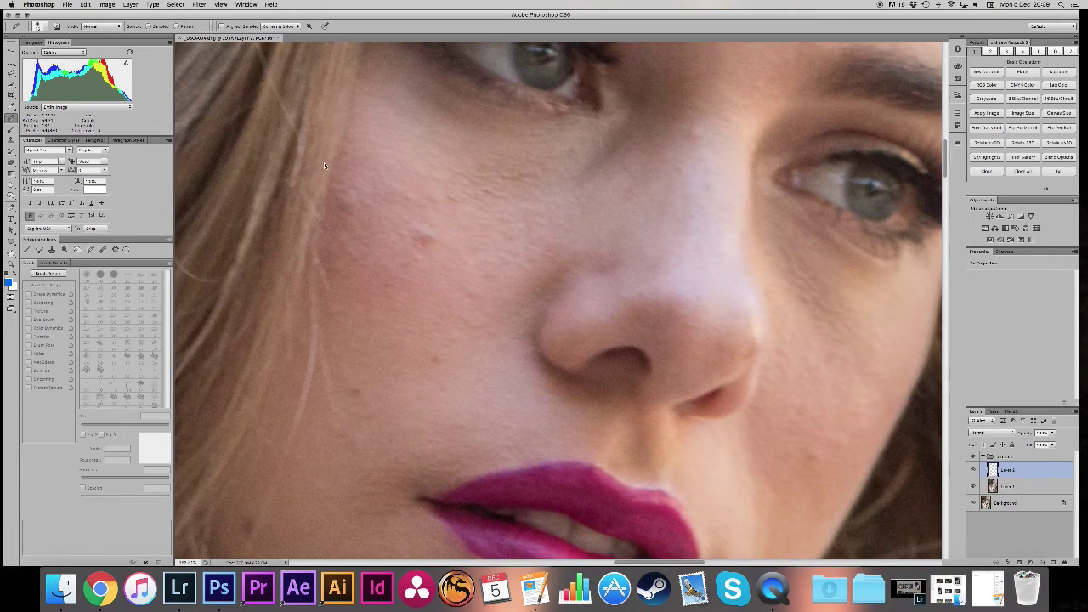
pyautogui.scroll(4, 324, 164)
pyautogui.scroll(-7, 333, 243)
pyautogui.scroll(-1, 401, 311)
pyautogui.scroll(-9, 388, 256)
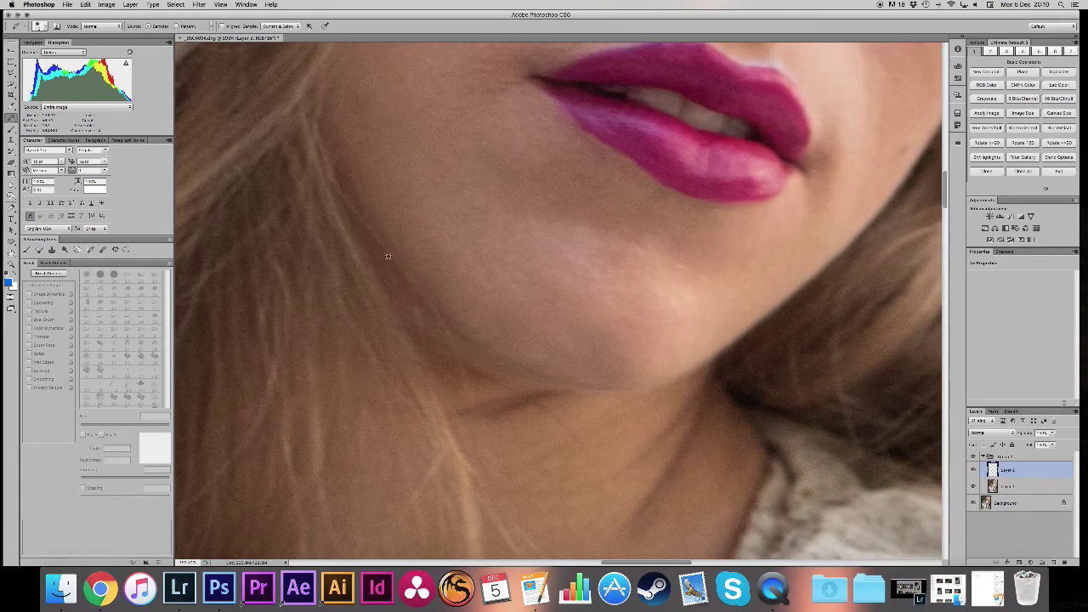
pyautogui.scroll(-2, 388, 256)
pyautogui.scroll(10, 382, 255)
pyautogui.scroll(1, 413, 272)
# Step: With the Clone Stamp, clone nearby rock over flyaway hairs beside the hair and shoulder
pyautogui.press('s')
pyautogui.scroll(-5, 361, 247)
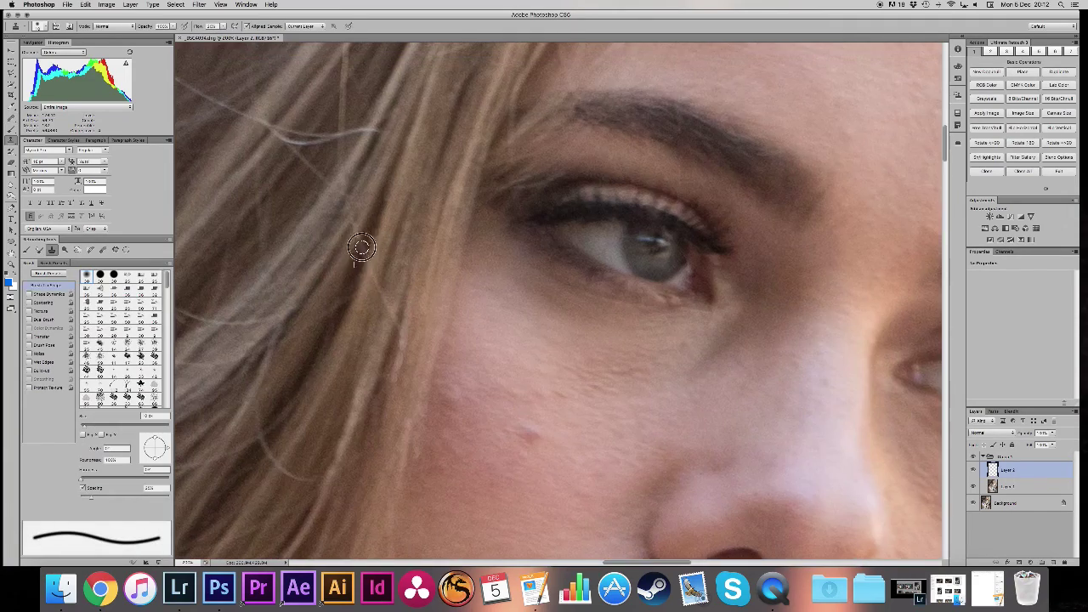
pyautogui.scroll(-5, 392, 352)
pyautogui.scroll(-3, 413, 247)
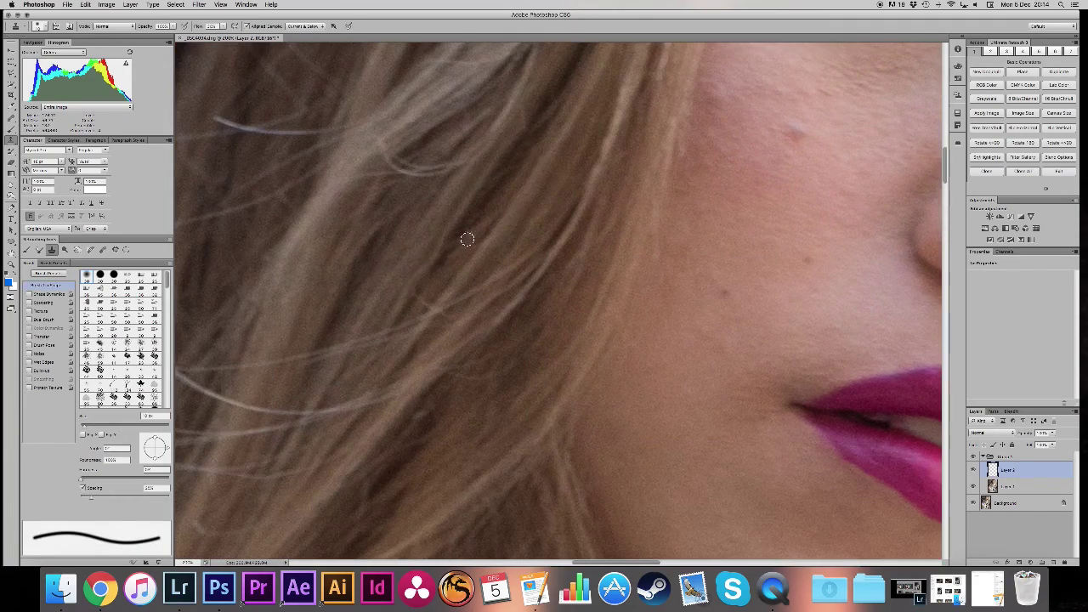
pyautogui.scroll(4, 467, 239)
pyautogui.scroll(-3, 366, 337)
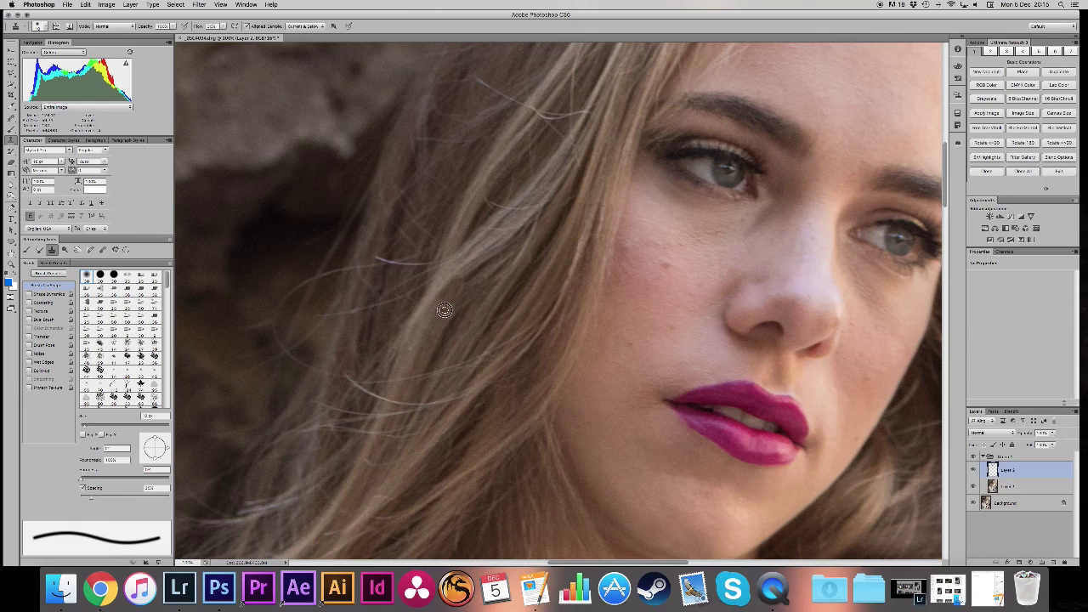
pyautogui.scroll(-2, 519, 329)
pyautogui.hscroll(-1, 519, 329)
pyautogui.scroll(-2, 461, 315)
pyautogui.hscroll(-1, 462, 316)
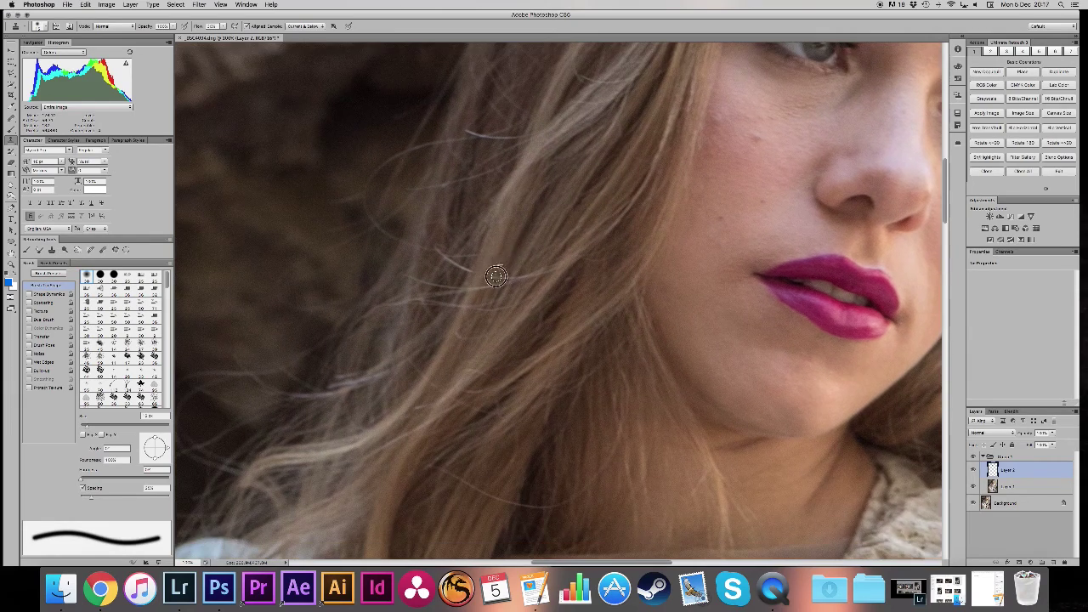
pyautogui.scroll(-2, 432, 372)
pyautogui.scroll(-1, 468, 323)
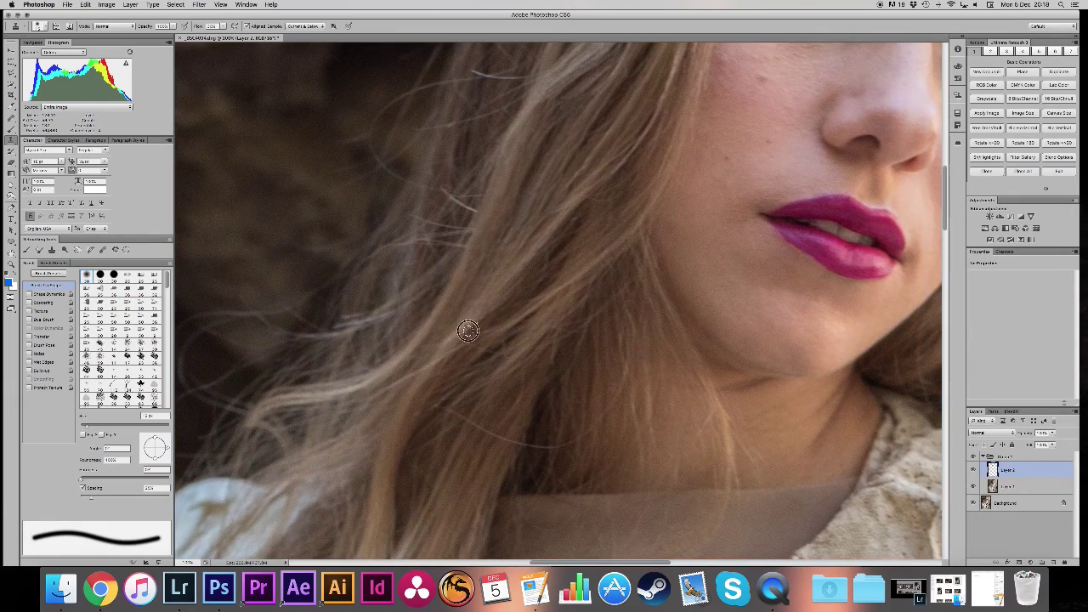
pyautogui.scroll(-5, 460, 217)
pyautogui.scroll(-3, 561, 302)
pyautogui.scroll(10, 587, 298)
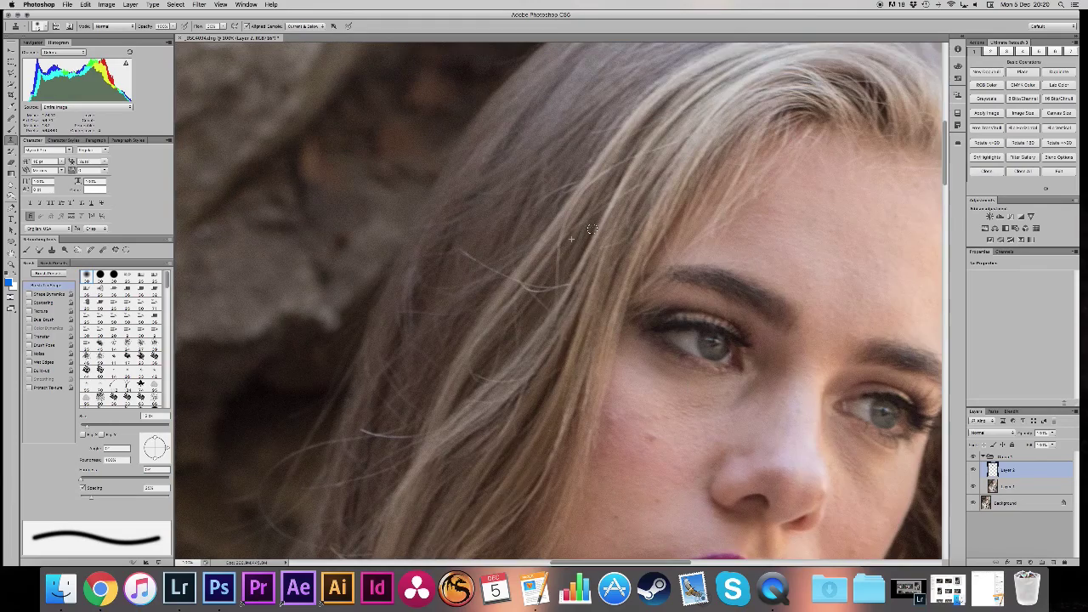
pyautogui.scroll(-2, 554, 286)
pyautogui.scroll(-2, 631, 280)
pyautogui.hscroll(-1, 631, 281)
pyautogui.scroll(1, 631, 281)
pyautogui.hscroll(2, 527, 252)
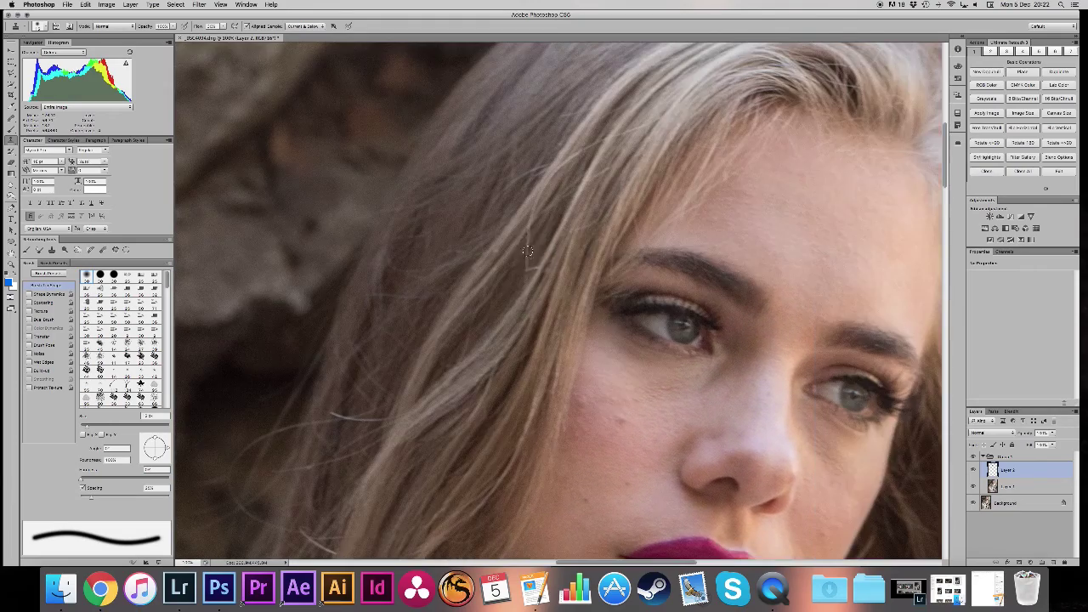
pyautogui.scroll(5, 540, 251)
pyautogui.hscroll(2, 540, 251)
pyautogui.scroll(-10, 519, 253)
pyautogui.hscroll(-10, 510, 255)
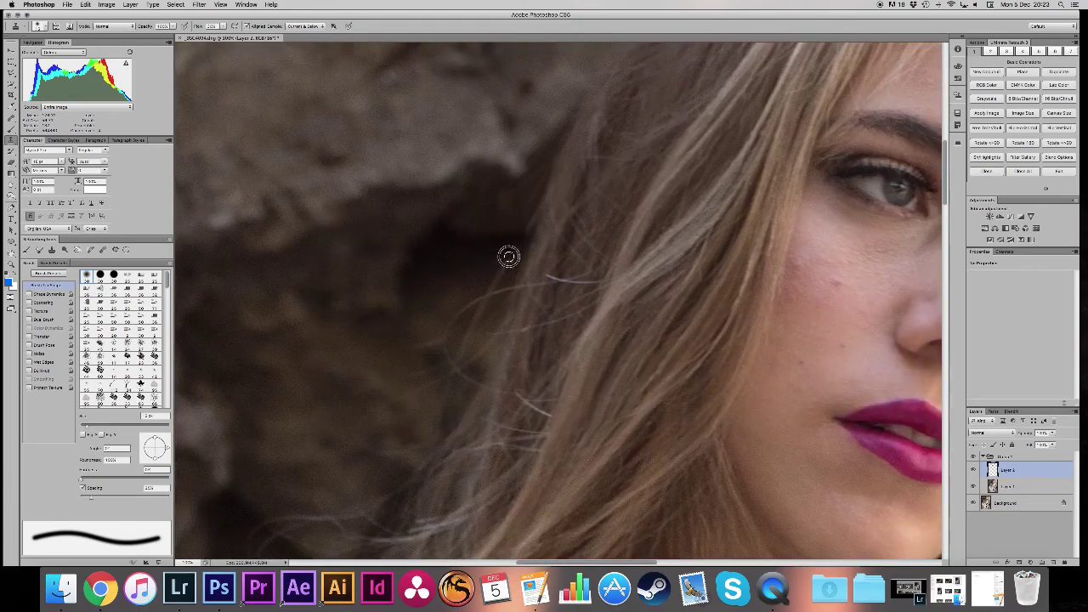
pyautogui.scroll(-2, 484, 272)
pyautogui.hscroll(-2, 476, 281)
pyautogui.scroll(-5, 476, 297)
pyautogui.hscroll(-5, 476, 298)
pyautogui.scroll(-2, 459, 298)
pyautogui.hscroll(-1, 459, 297)
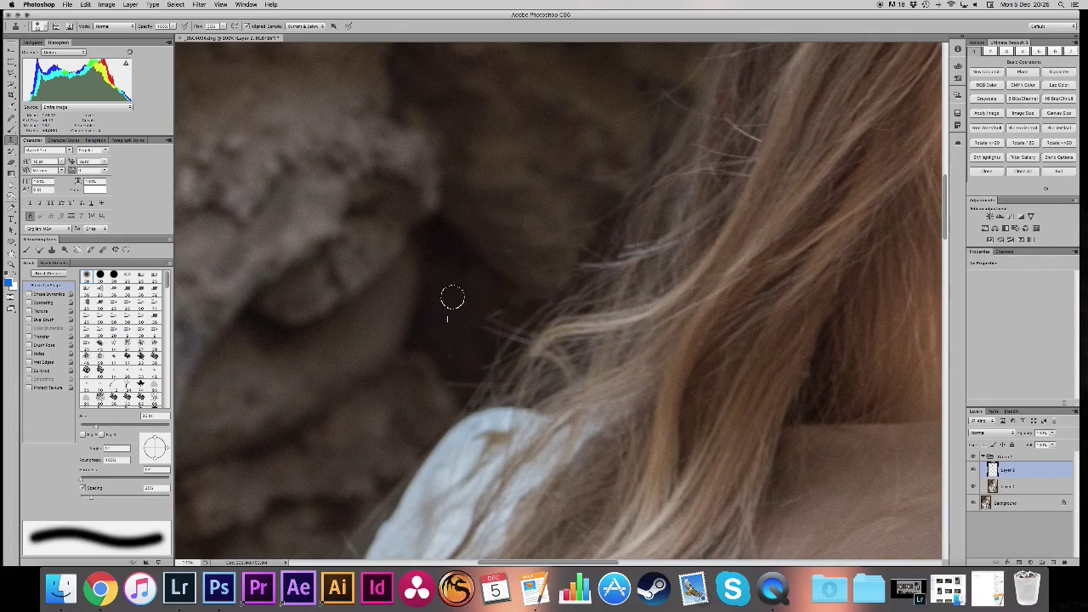
pyautogui.scroll(3, 464, 214)
pyautogui.hscroll(2, 464, 214)
pyautogui.scroll(3, 508, 369)
pyautogui.hscroll(-2, 507, 369)
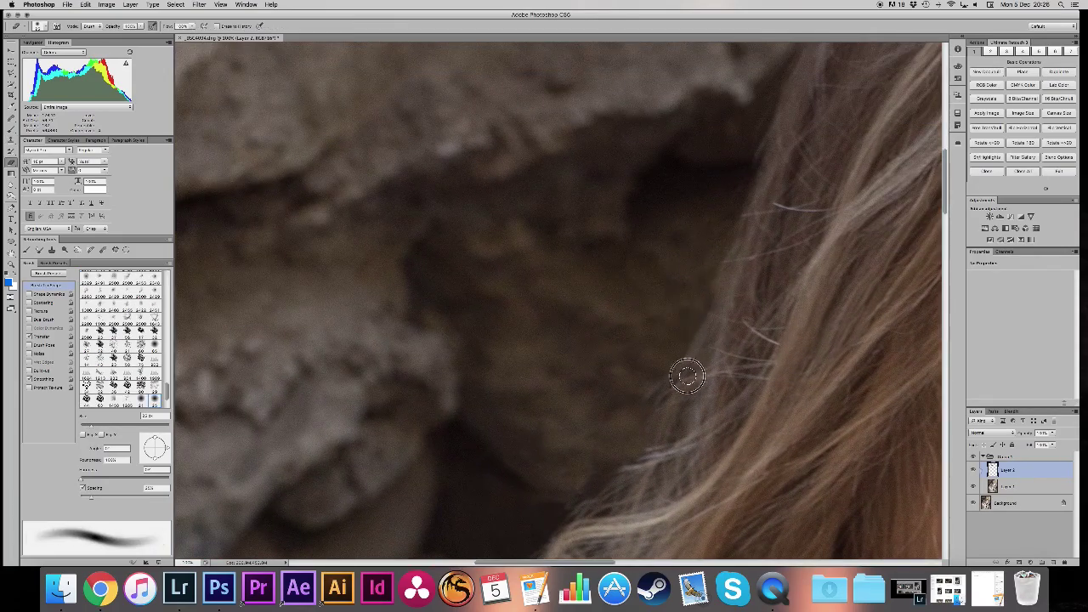
pyautogui.scroll(-6, 686, 377)
pyautogui.scroll(-3, 495, 290)
pyautogui.scroll(3, 340, 303)
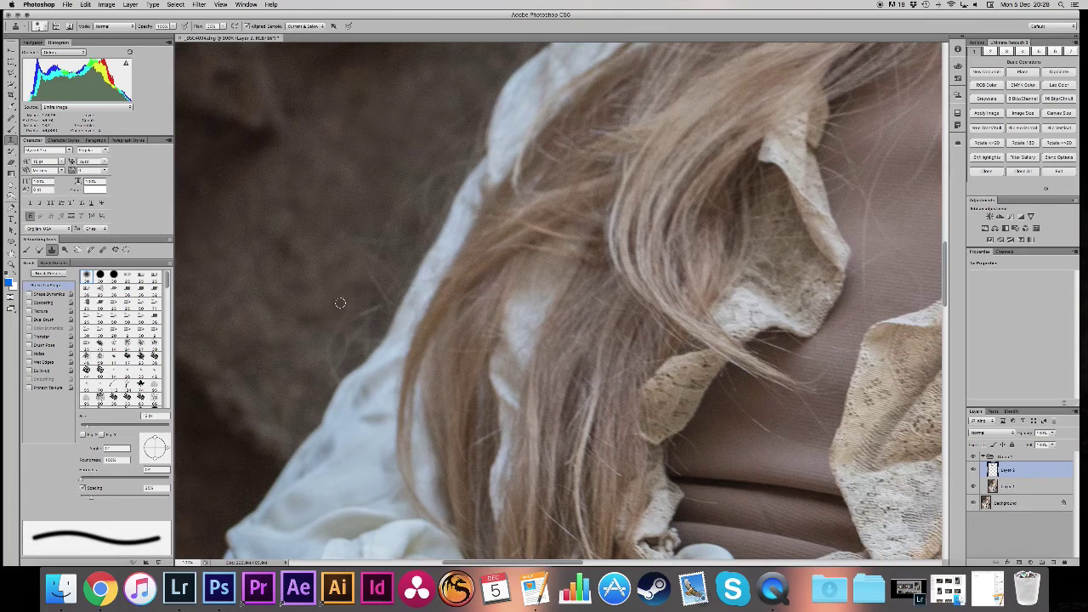
pyautogui.scroll(2, 363, 302)
pyautogui.hscroll(-1, 363, 302)
pyautogui.scroll(3, 392, 340)
pyautogui.hscroll(-1, 391, 340)
pyautogui.scroll(3, 427, 344)
pyautogui.scroll(3, 466, 275)
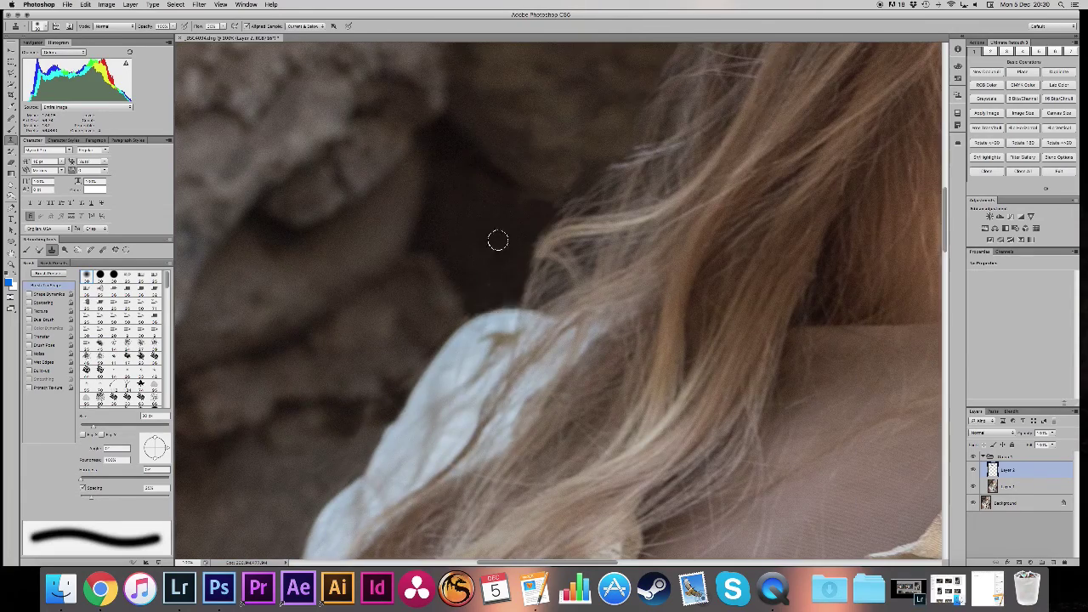
pyautogui.scroll(3, 472, 209)
pyautogui.hscroll(2, 451, 187)
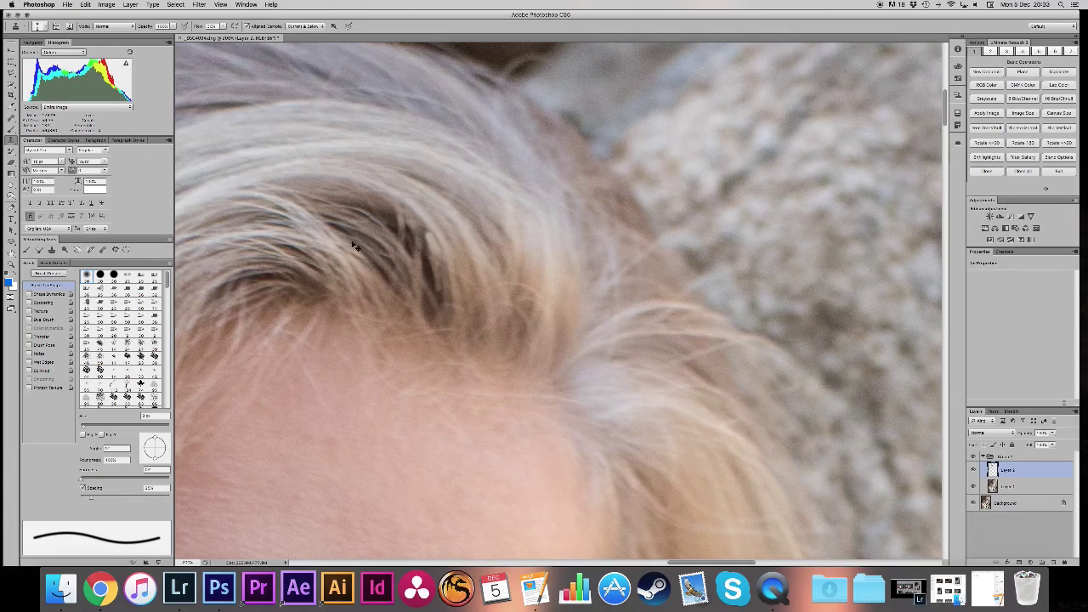
pyautogui.scroll(-3, 442, 255)
pyautogui.scroll(-3, 440, 210)
pyautogui.scroll(-3, 510, 238)
pyautogui.scroll(3, 388, 256)
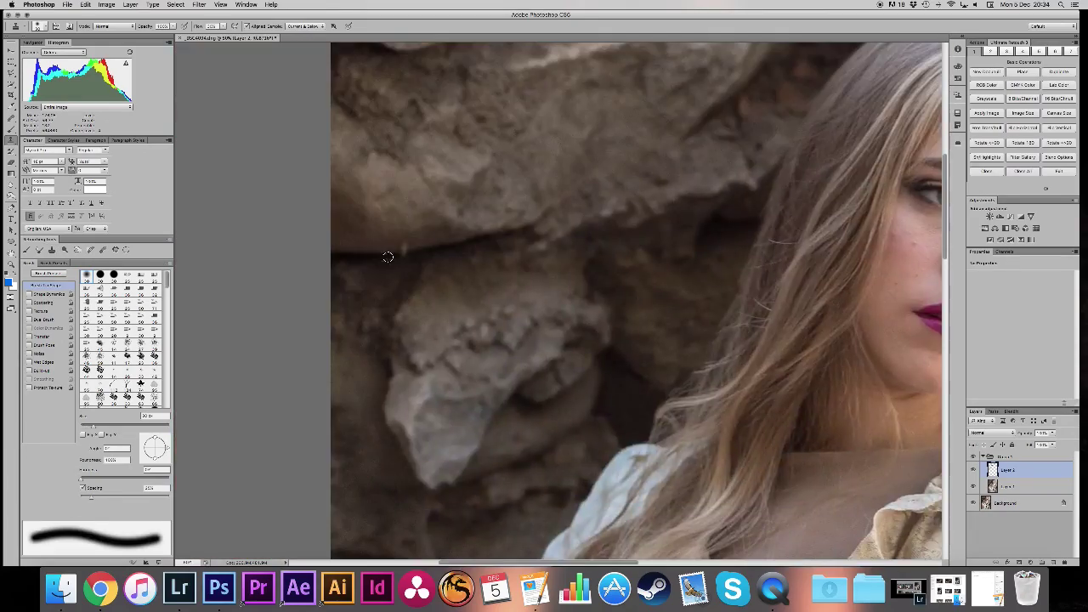
pyautogui.scroll(-5, 388, 257)
pyautogui.scroll(5, 449, 225)
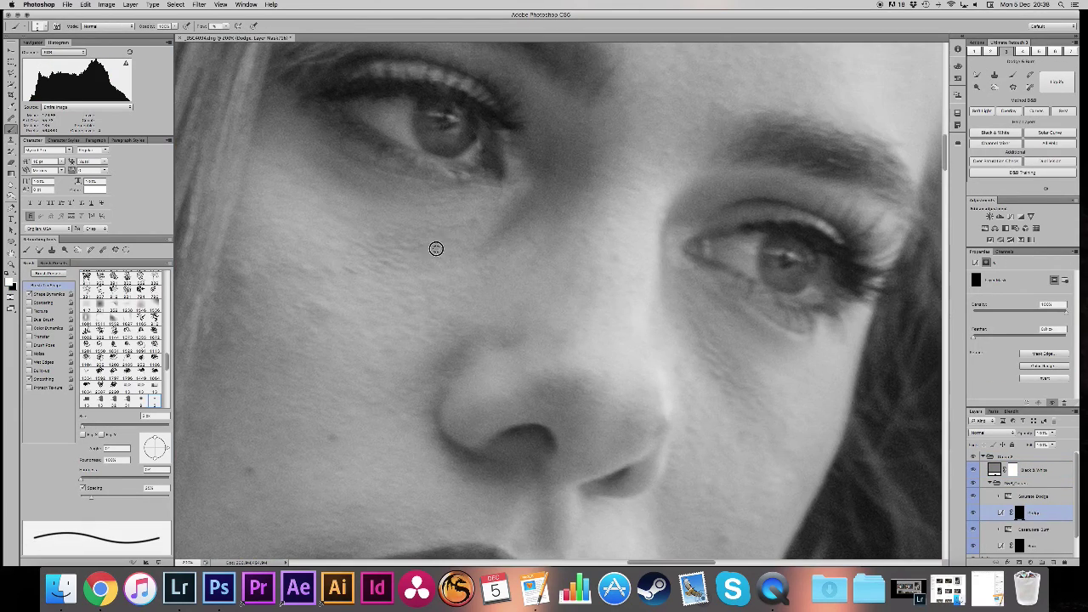
# Step: With a small soft brush, paint dodging into the Dodge curve mask over cheeks and under-eyes
pyautogui.press('.')
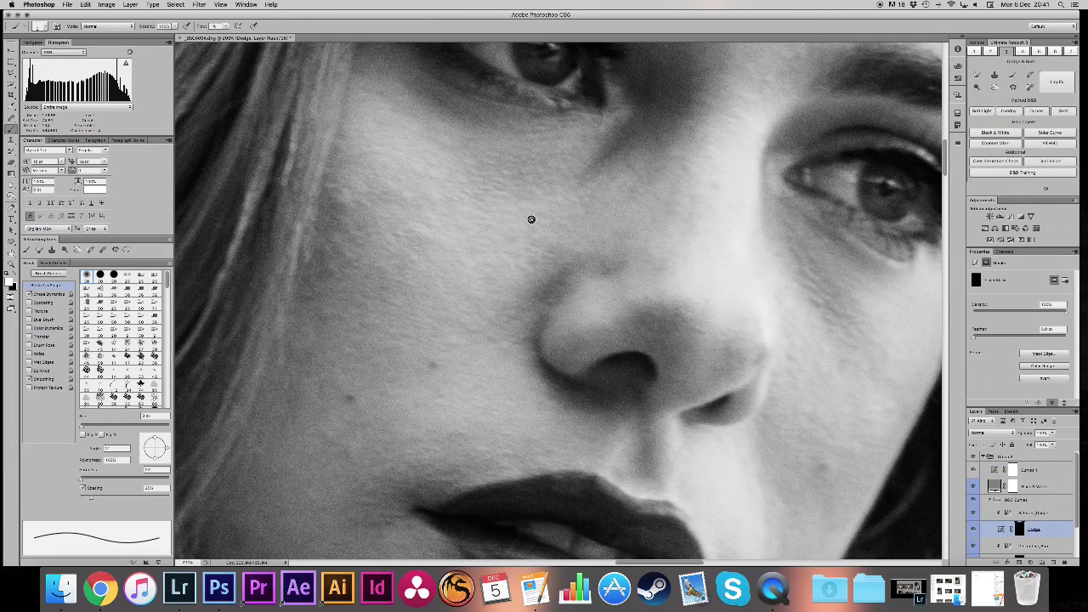
pyautogui.scroll(3, 523, 272)
pyautogui.scroll(5, 544, 285)
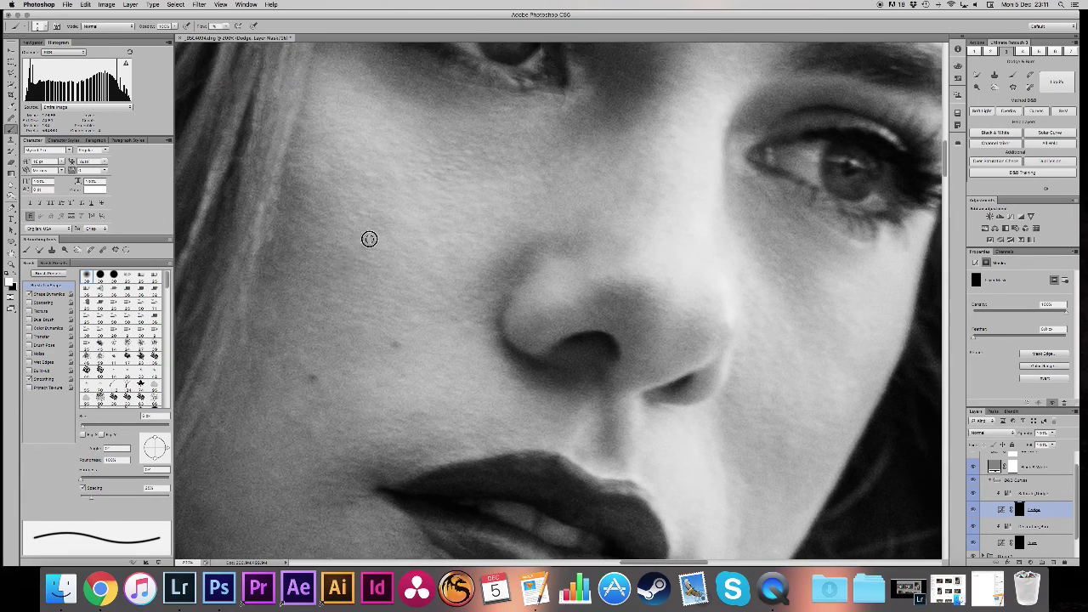
pyautogui.scroll(-2, 575, 240)
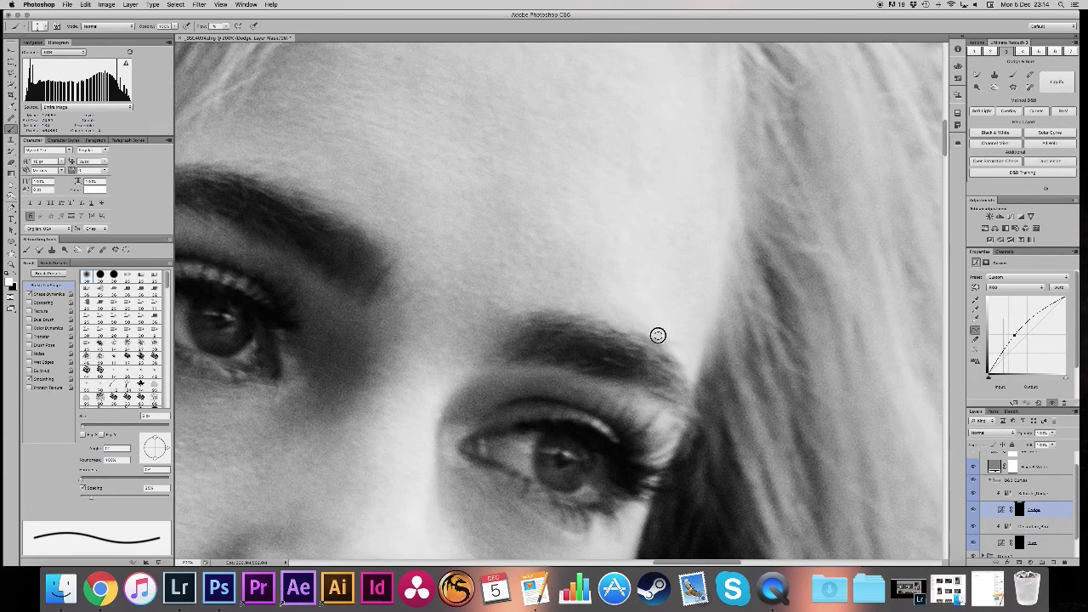
pyautogui.scroll(3, 658, 335)
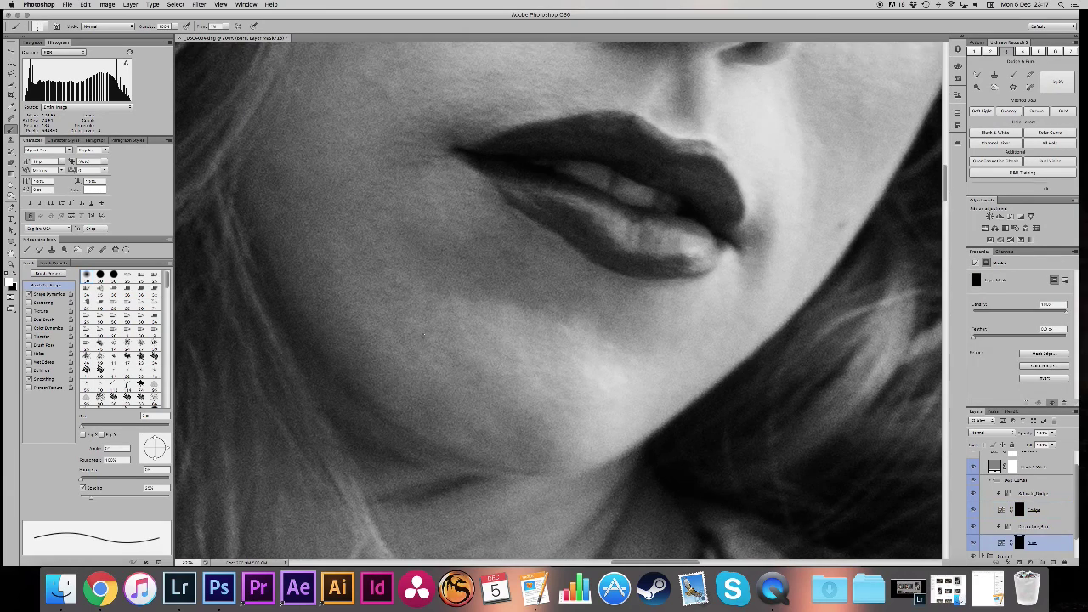
# Step: Move the view to the lips, chin and jawline for burning on the Burn curve mask
pyautogui.scroll(-2, 527, 272)
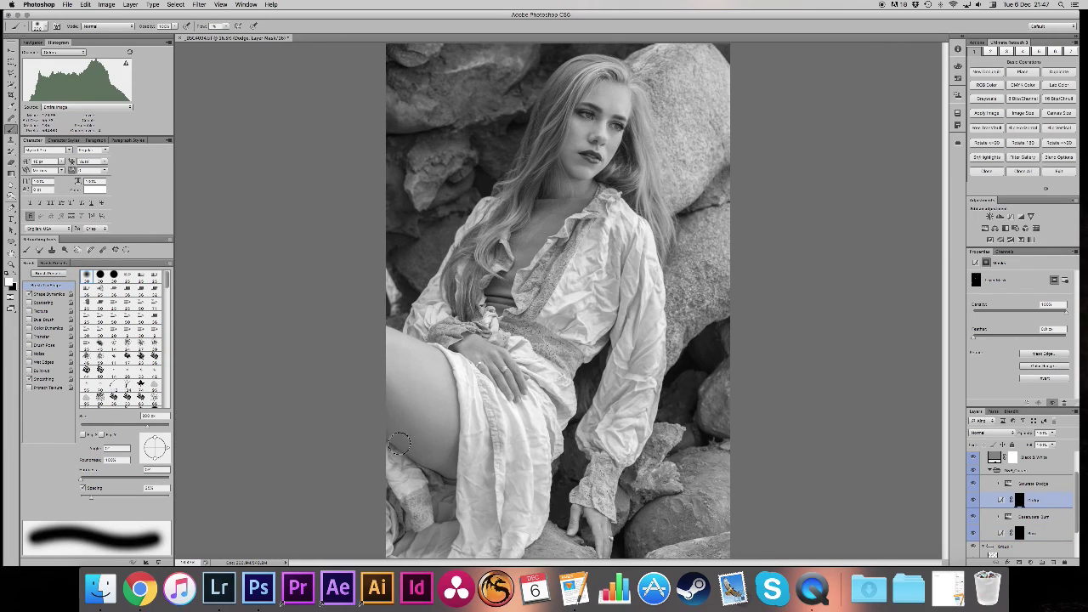
# Step: Shrink the brush for finer final dodge touches on the full-length portrait
pyautogui.press('[')
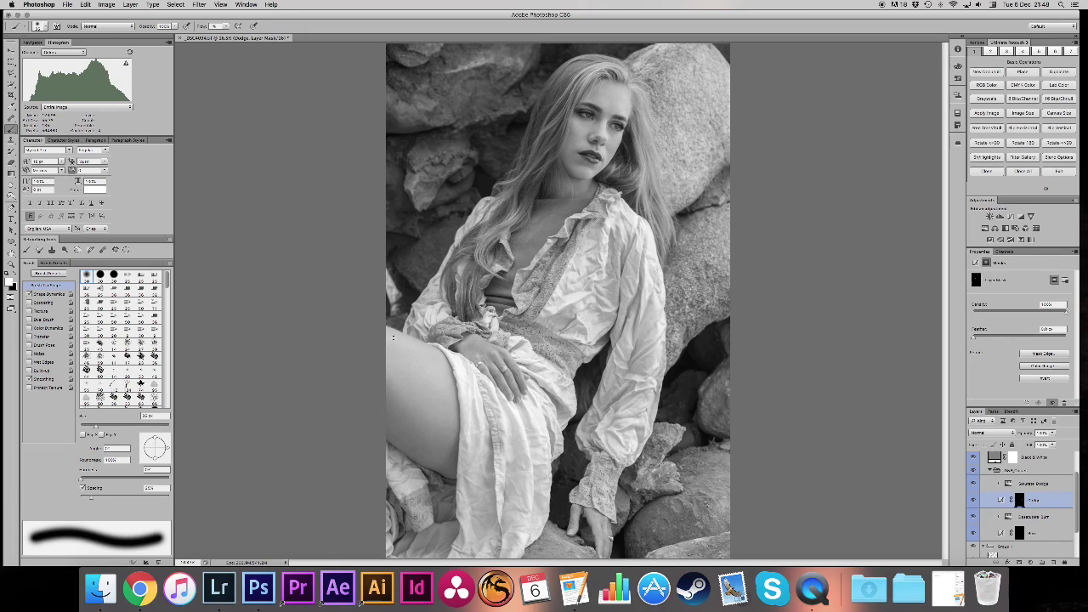